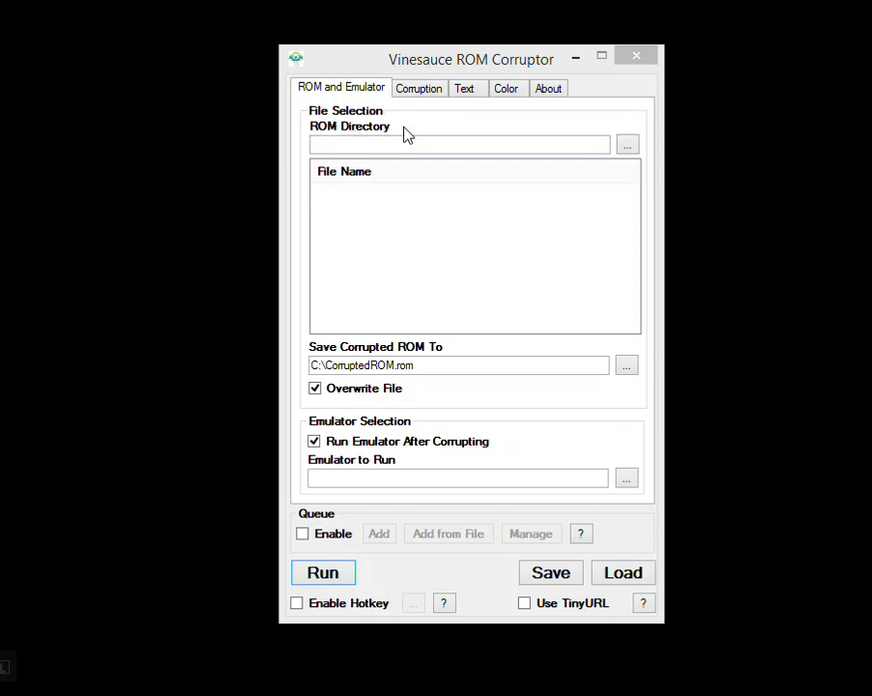
Set the ROM directory to the Desktop and select Super Mario 64 (USA).n64 as the ROM.
click(626, 145)
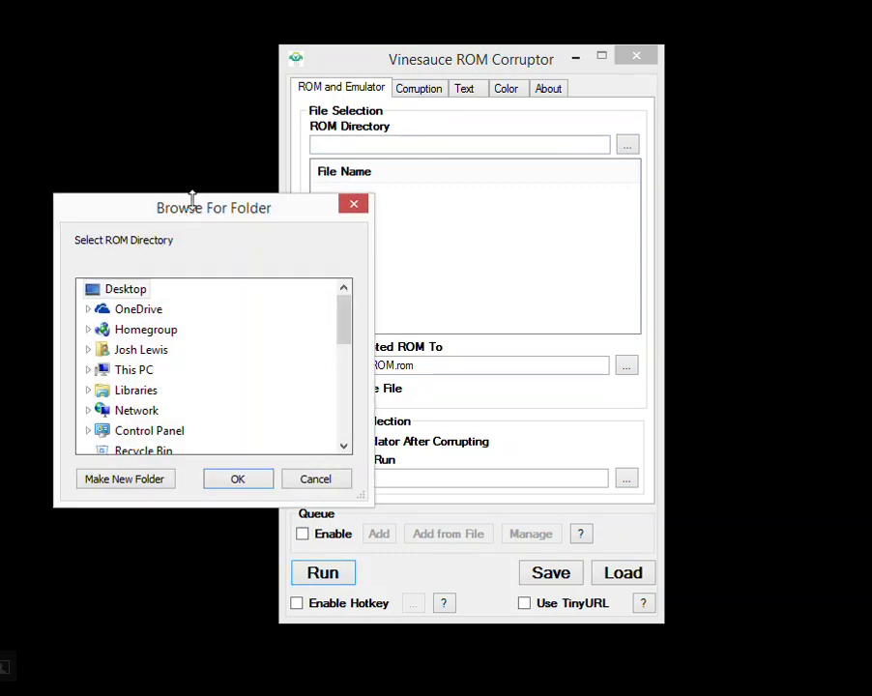
drag(193, 198, 0, 176)
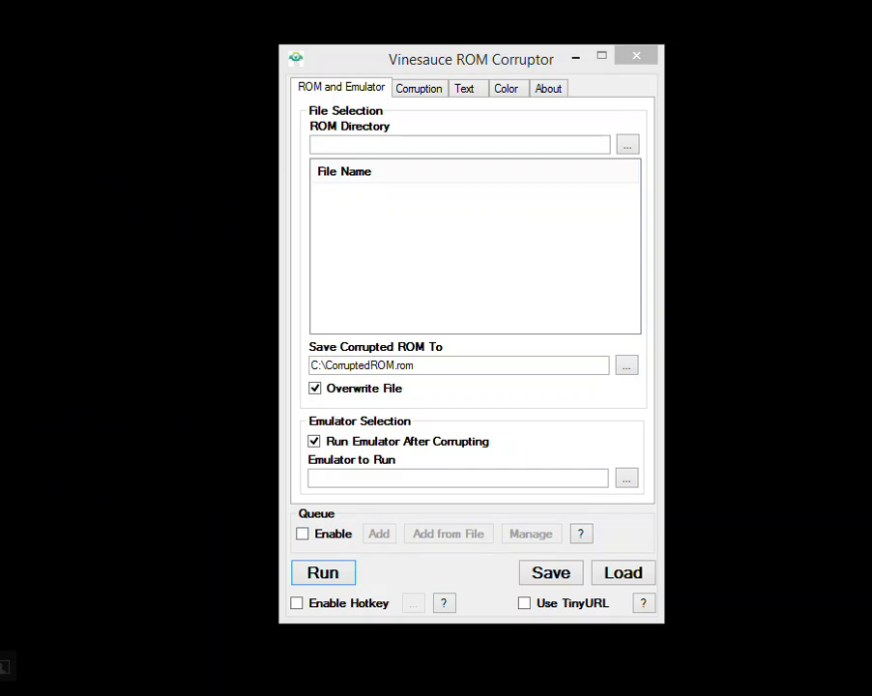
drag(162, 196, 162, 199)
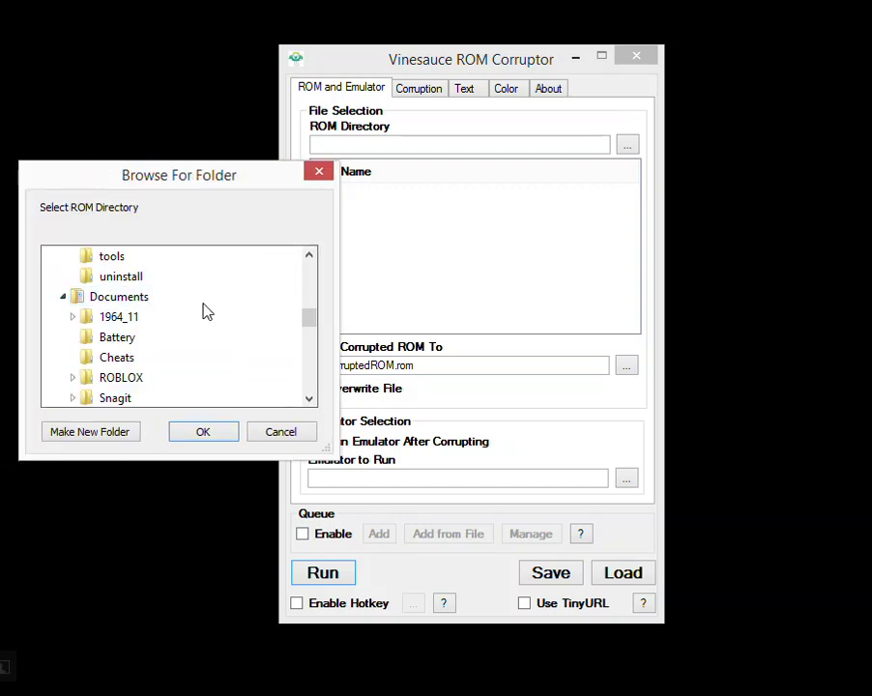
drag(305, 321, 311, 287)
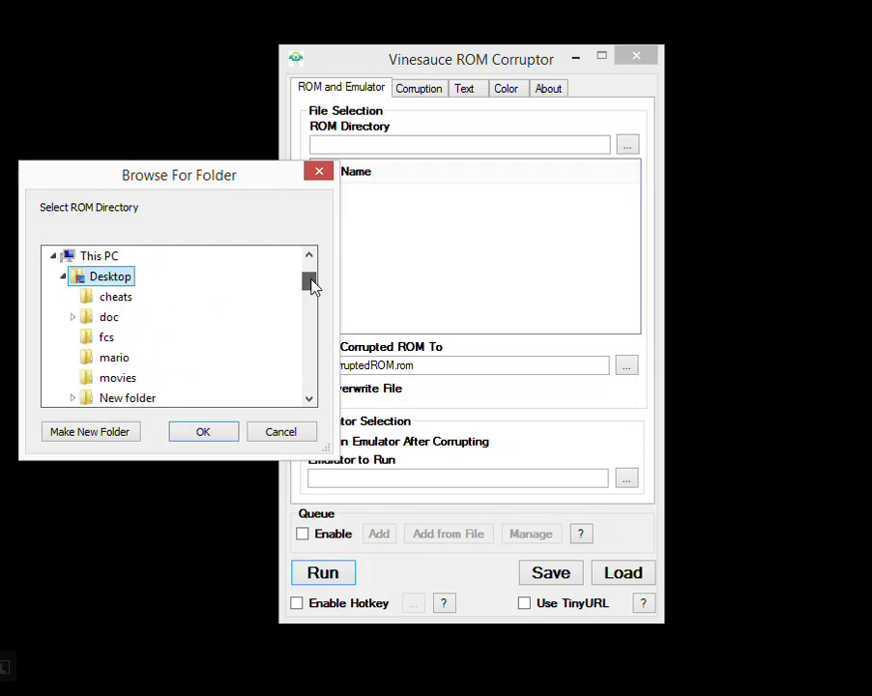
click(202, 432)
click(432, 307)
drag(633, 238, 625, 321)
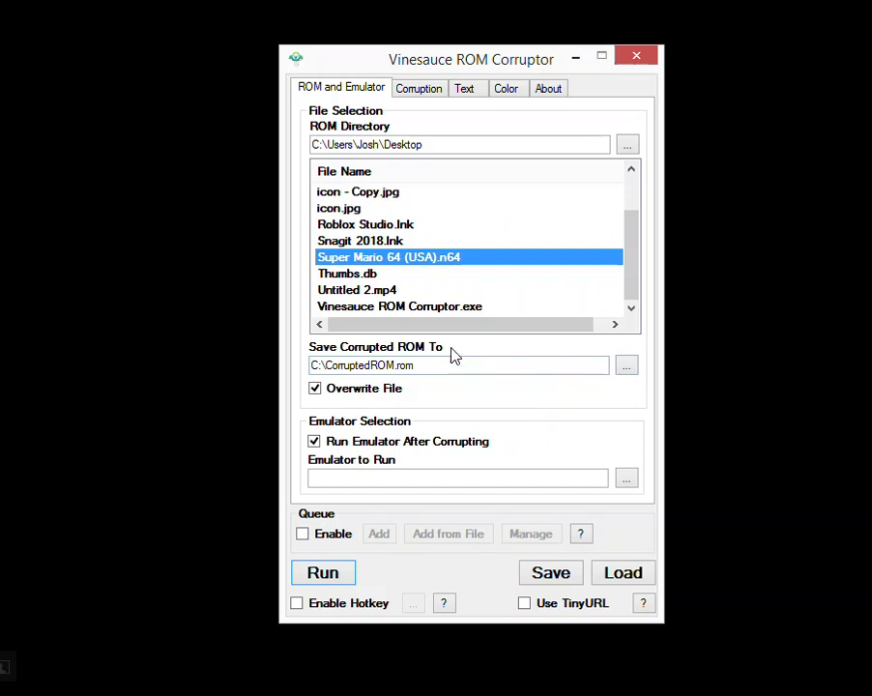
Create a 'Rom Corrupted saves' folder in Downloads and save CorruptedROM.rom into it.
click(627, 371)
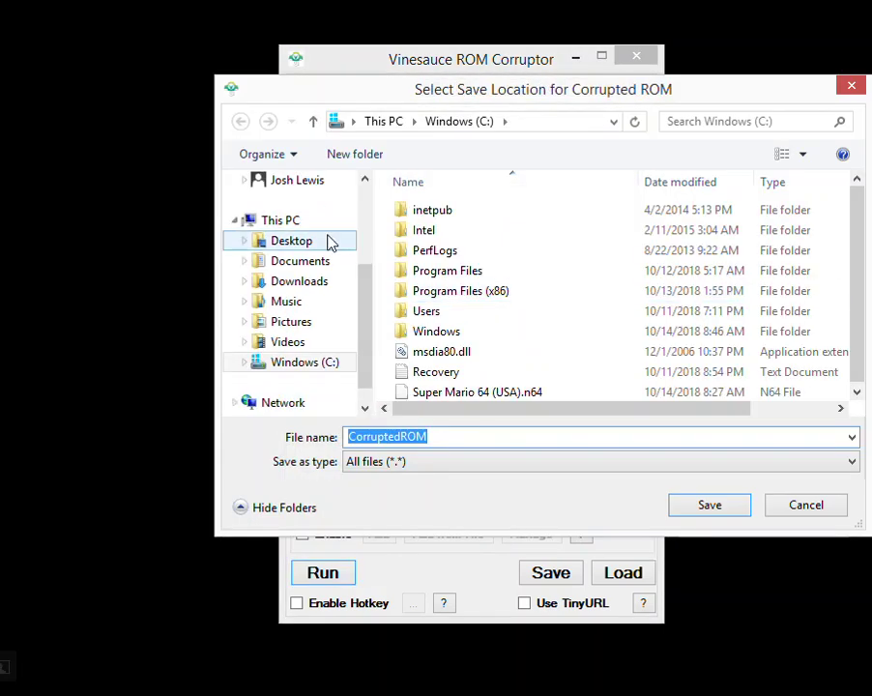
drag(540, 87, 125, 92)
drag(377, 94, 159, 98)
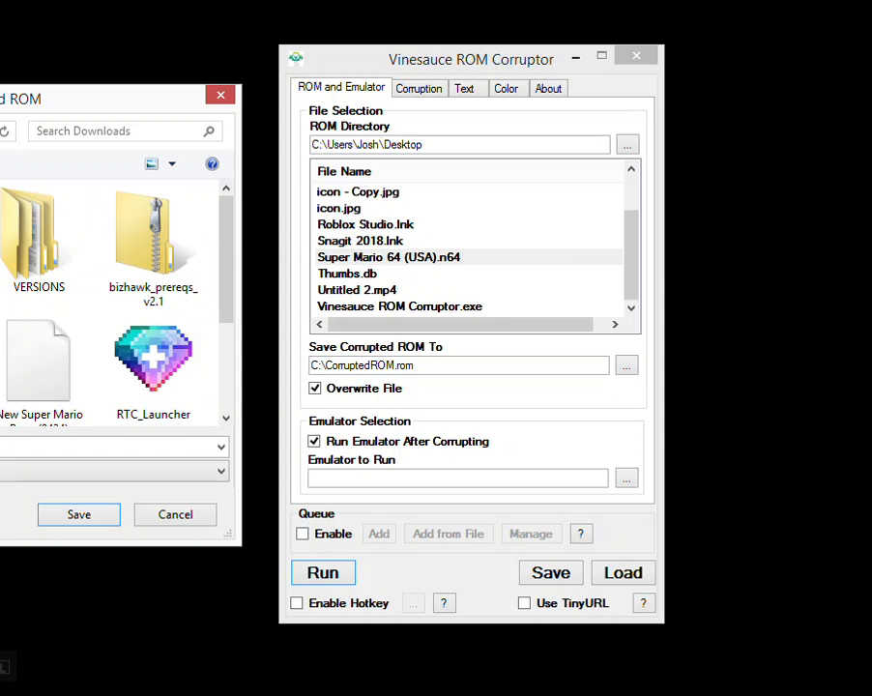
key(ctrl+shift+n)
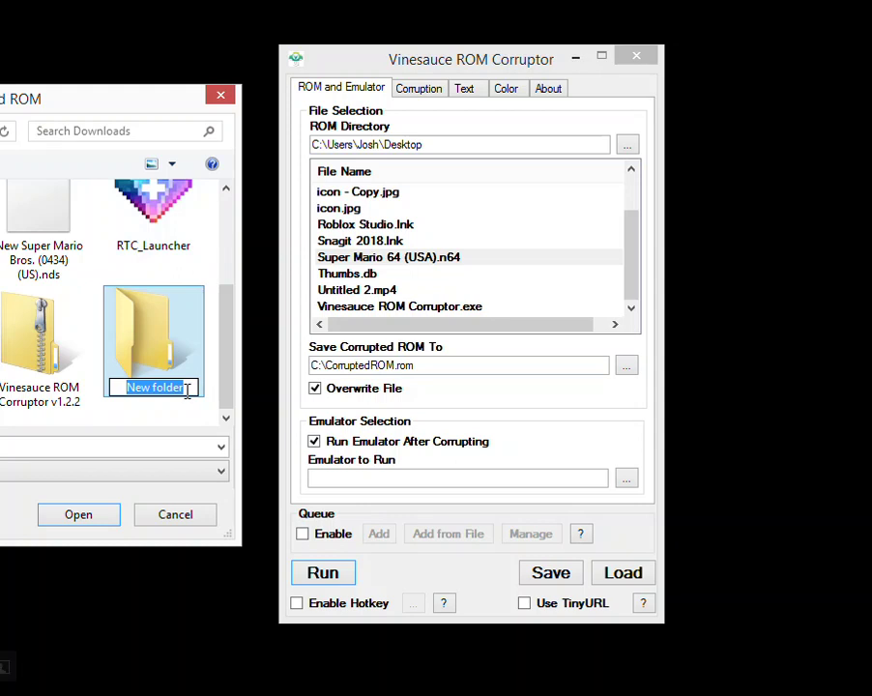
text(Rom)
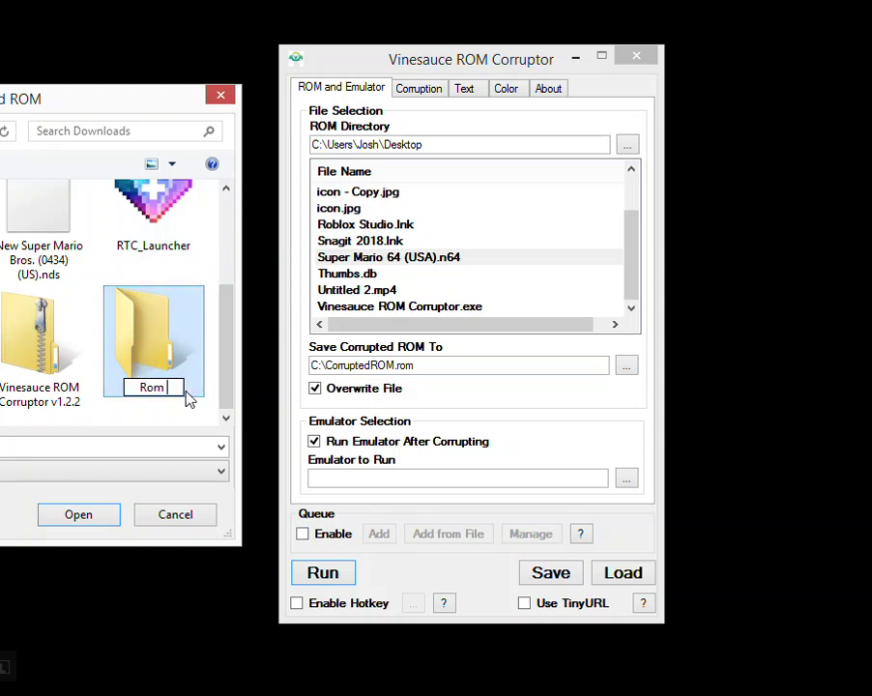
text( Corrupted)
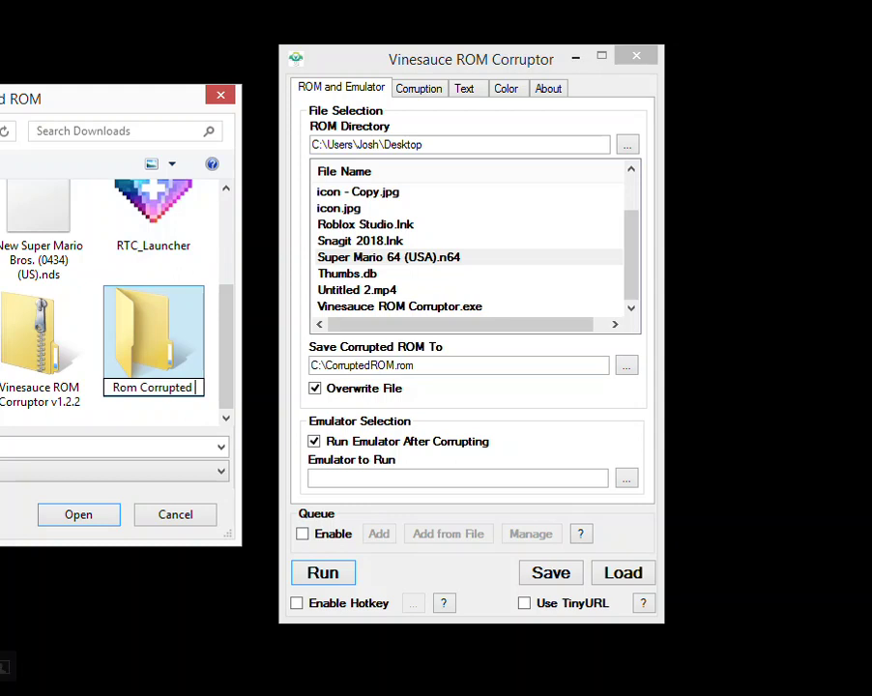
text( saves)
key(Return)
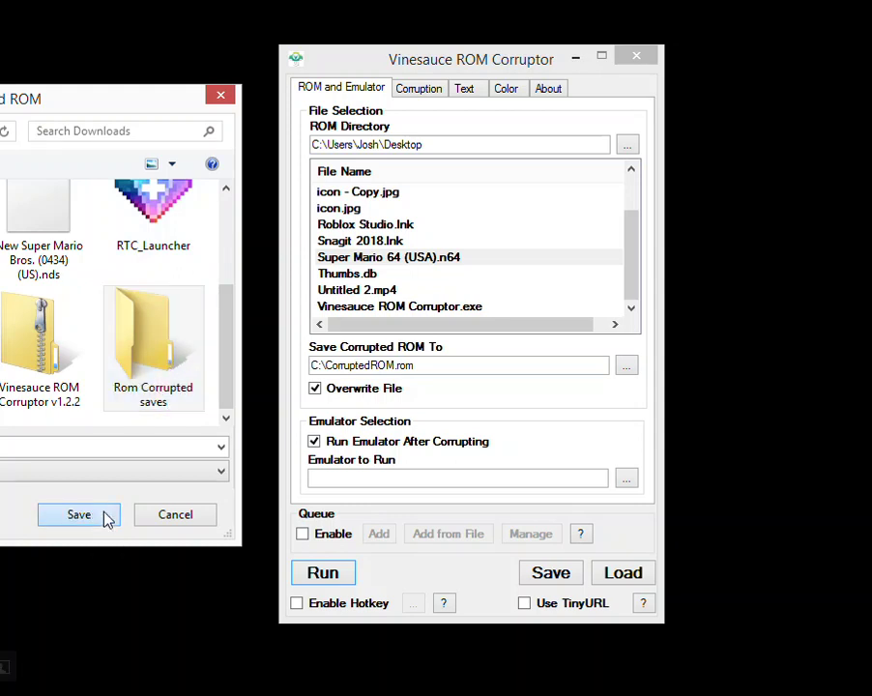
click(109, 517)
click(104, 518)
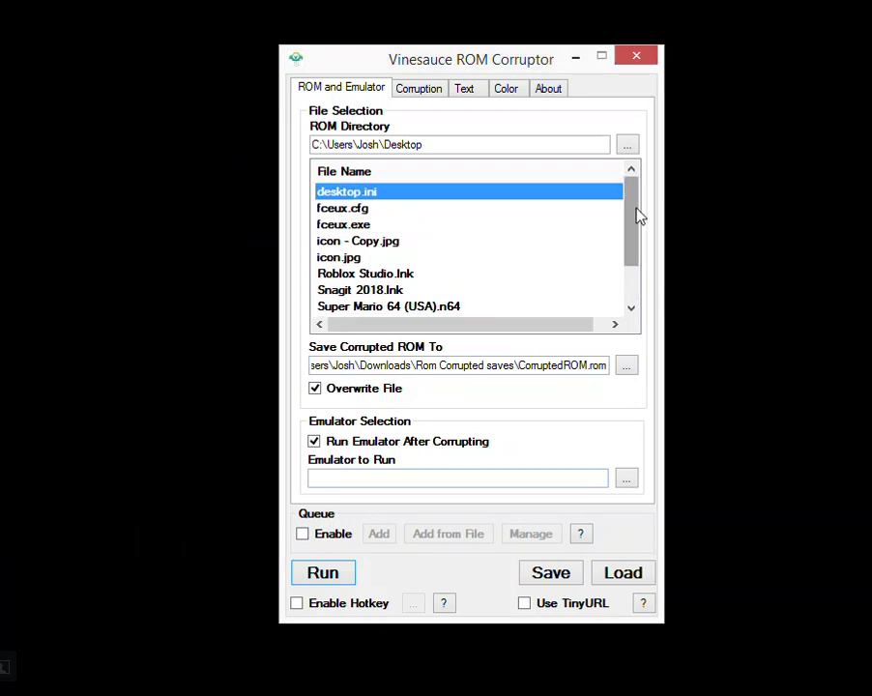
Scroll the file list and reselect Super Mario 64 (USA).n64.
drag(636, 214, 635, 245)
click(426, 259)
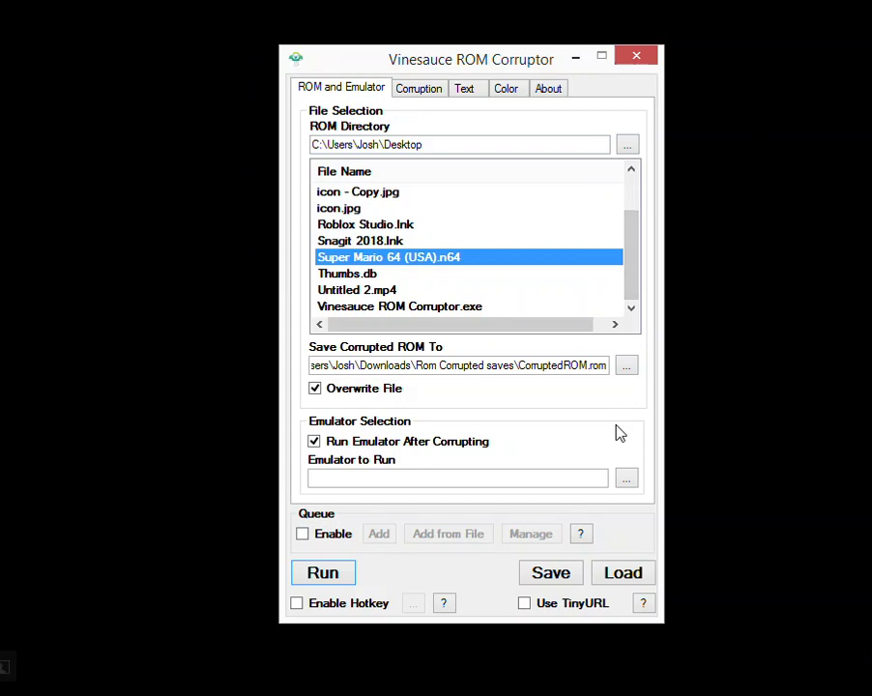
Set the emulator to run to 1964.exe in Documents > 1964_11 > bin > Release.
click(629, 481)
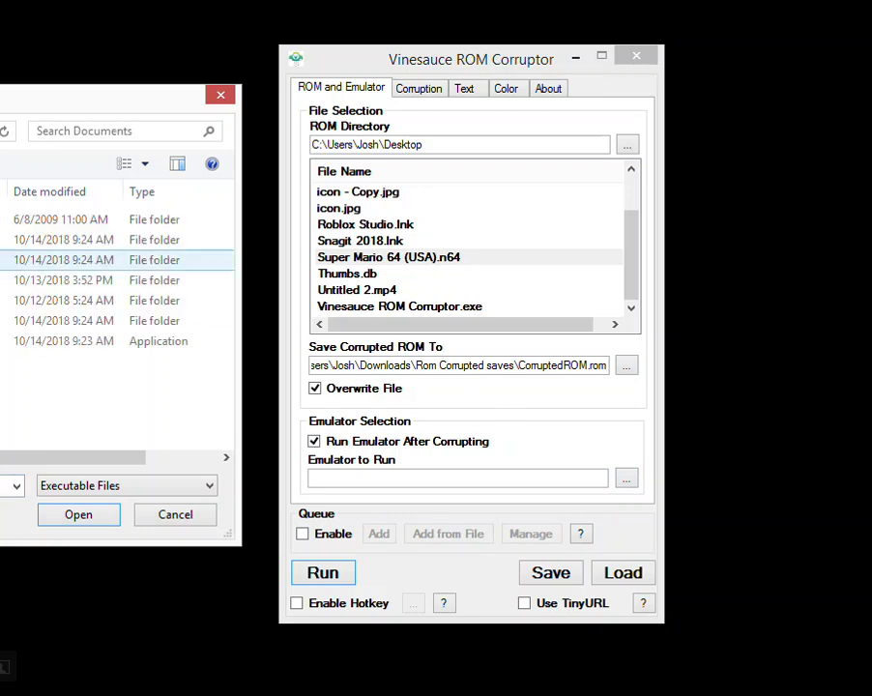
double_click(5, 240)
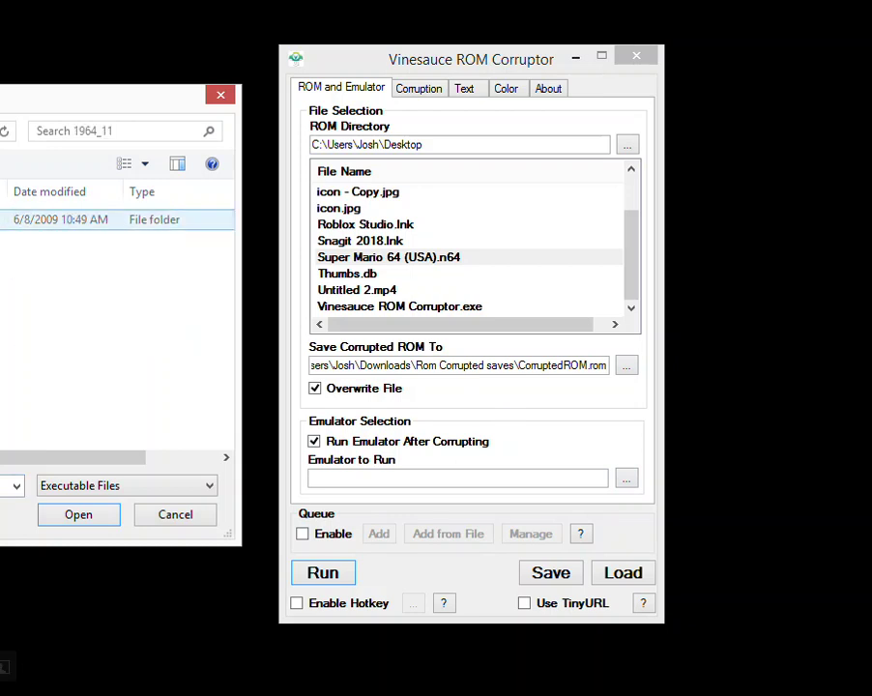
double_click(5, 219)
click(4, 240)
double_click(5, 240)
click(4, 340)
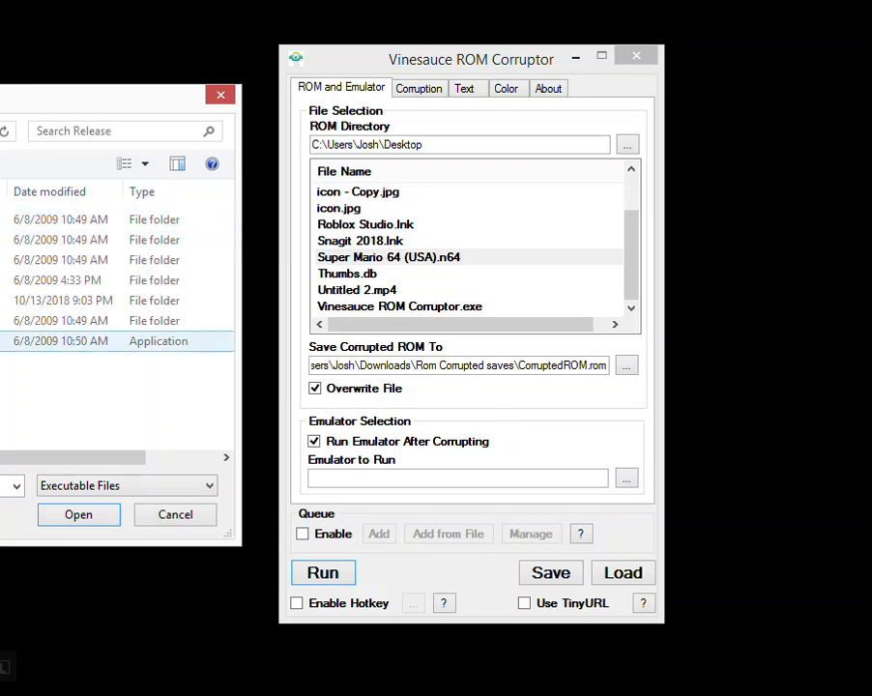
click(69, 517)
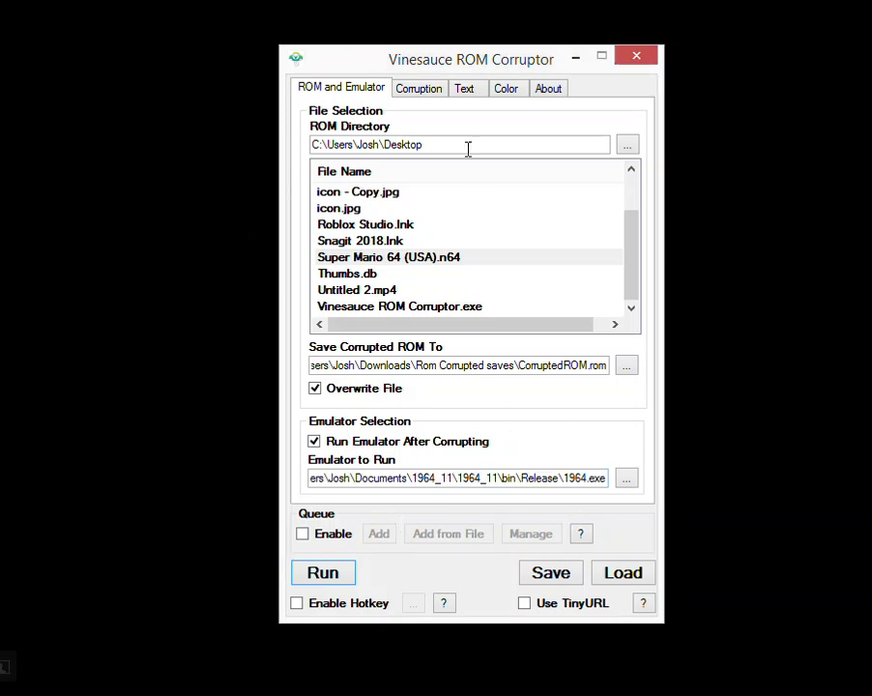
On the Corruption tab, enable byte corruption with Auto End and NES CPU Jam Protection.
click(427, 101)
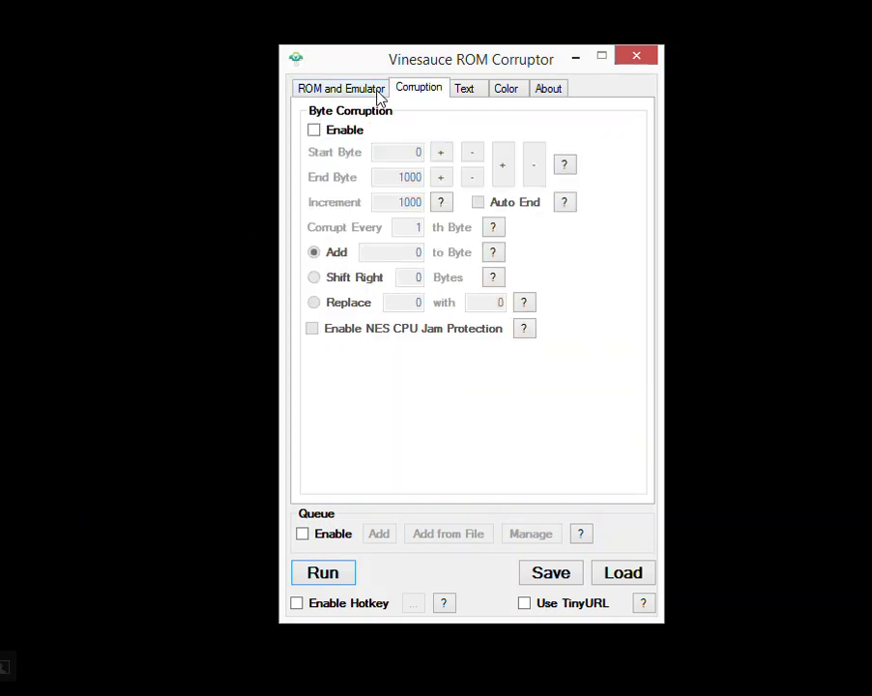
click(381, 96)
click(402, 96)
click(314, 131)
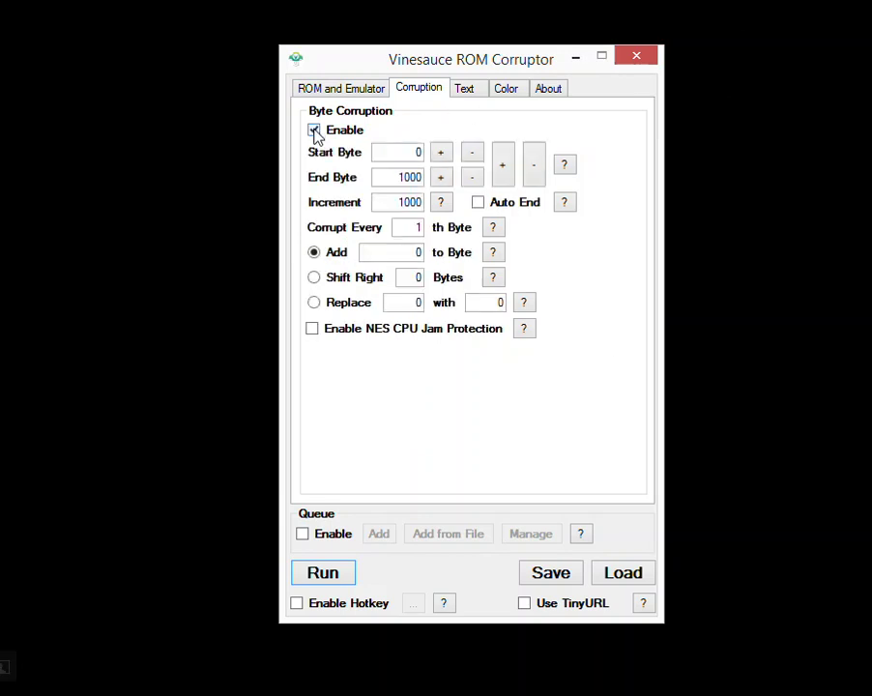
click(479, 203)
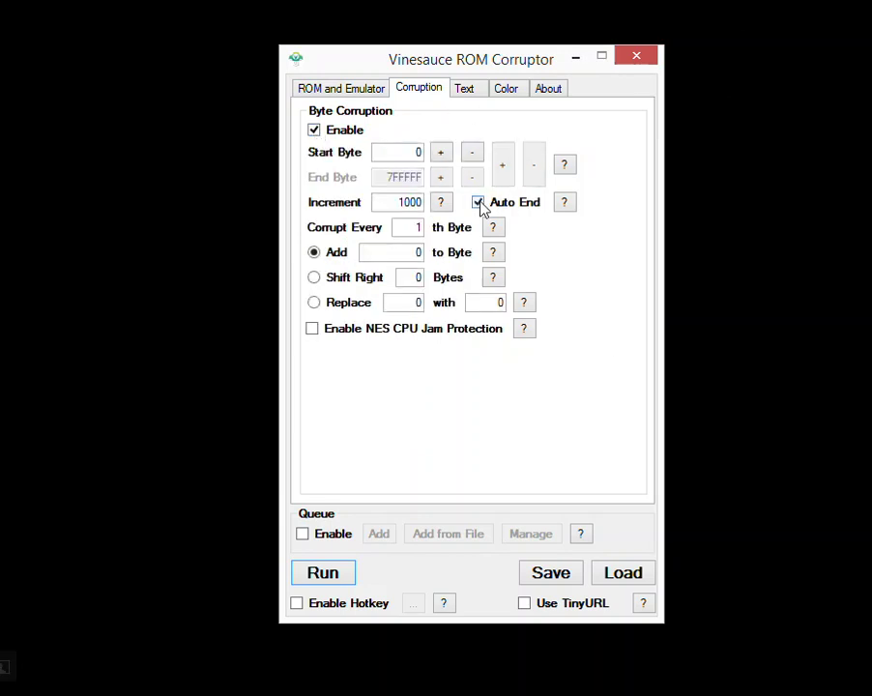
click(411, 232)
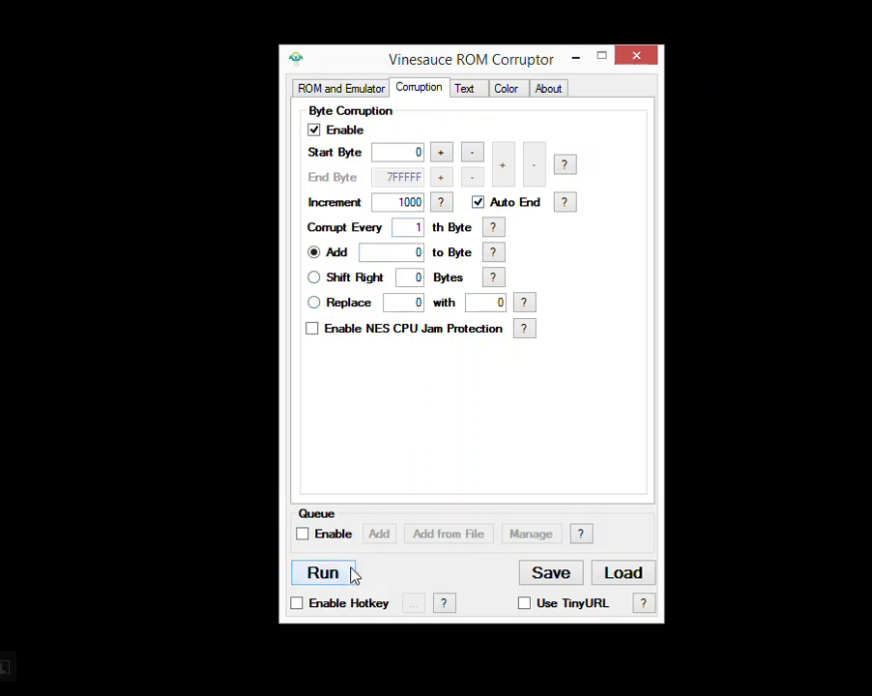
click(312, 331)
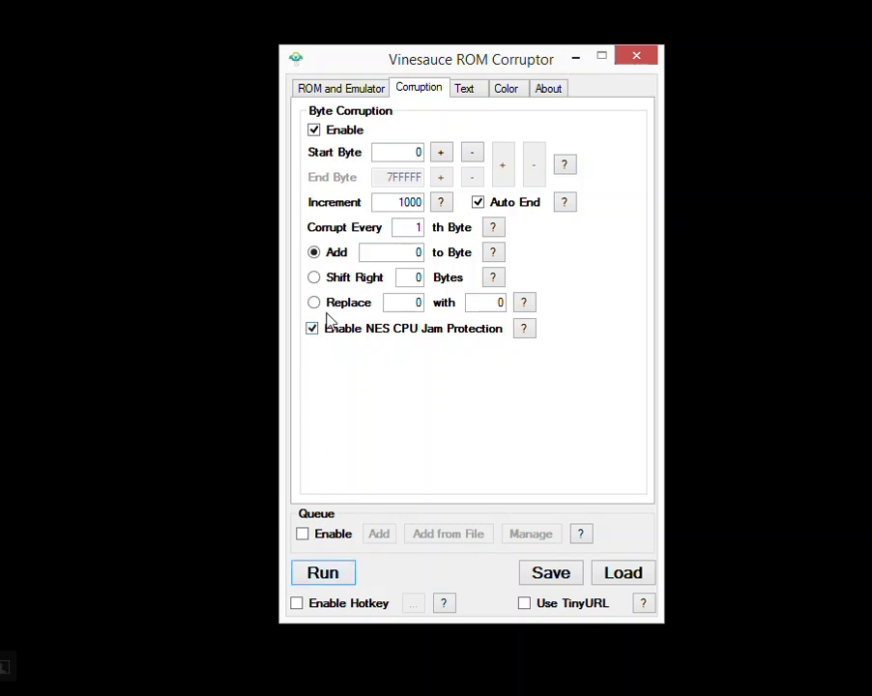
click(477, 94)
click(424, 89)
Corrupt the ROM, test Super Mario 64 in 1964 past the title, then close the emulator.
click(316, 574)
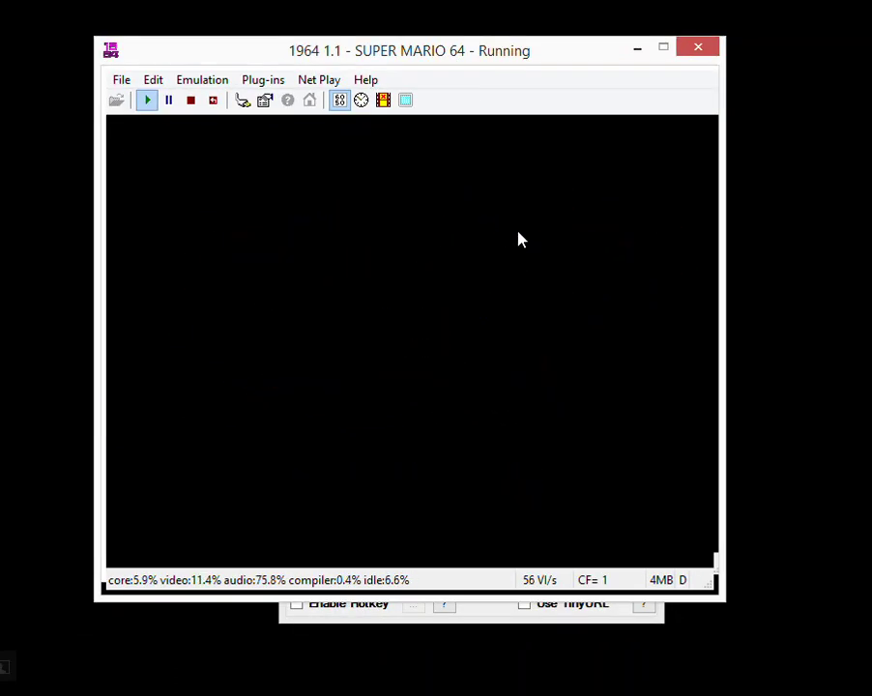
mouse_move(467, 60)
mouse_down()
mouse_move(506, 60)
mouse_move(471, 42)
mouse_move(473, 89)
mouse_move(473, 65)
mouse_up()
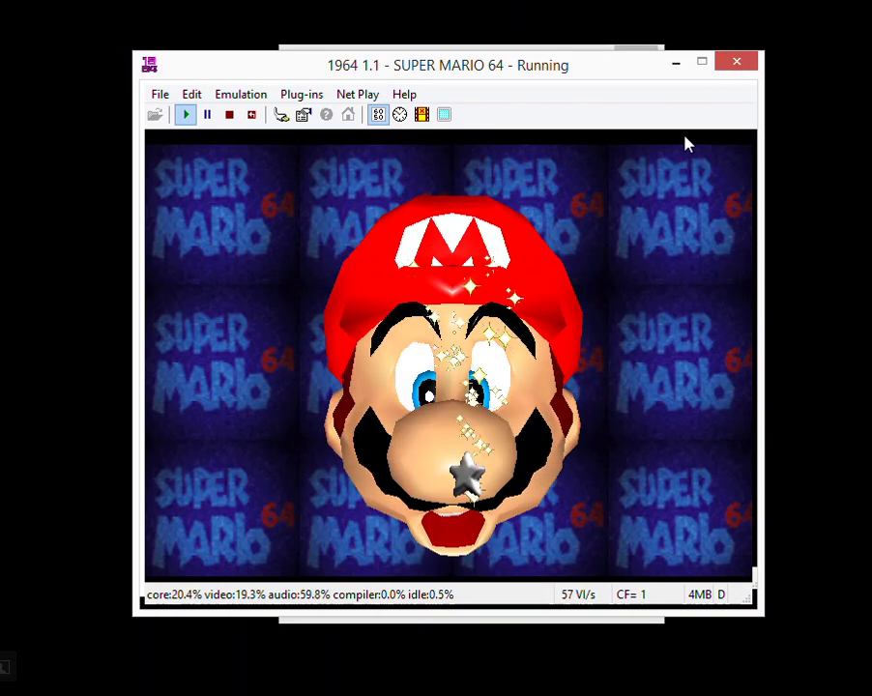
key(Return)
click(737, 62)
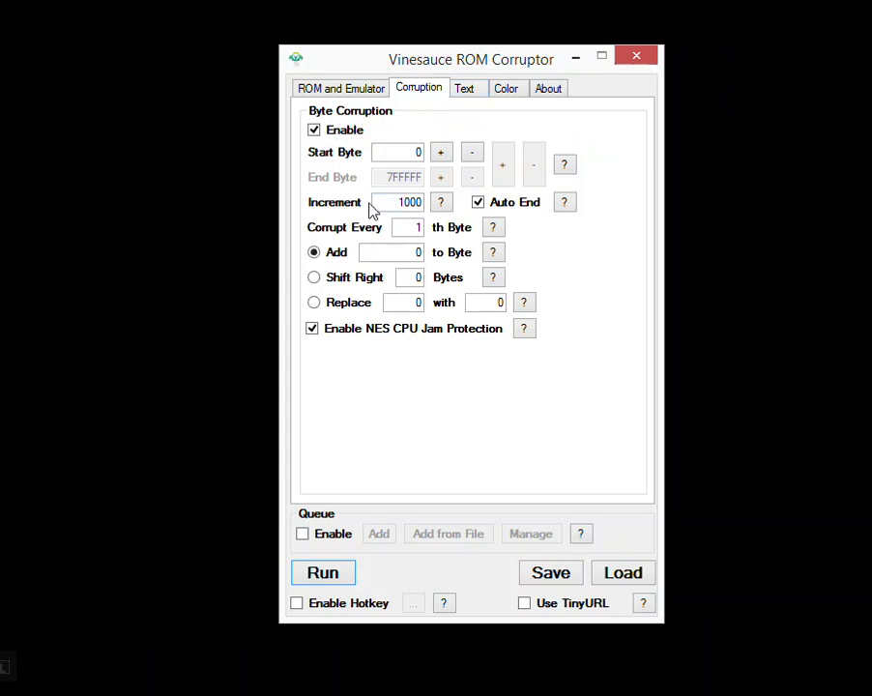
Replace the Start Byte value 0 with a new start value of 10.
click(408, 152)
click(402, 151)
double_click(400, 152)
key(BackSpace)
text(100)
key(BackSpace)
key(BackSpace)
key(BackSpace)
text(10000)
key(BackSpace)
key(BackSpace)
key(BackSpace)
key(BackSpace)
key(BackSpace)
Select and delete the Corrupt Every value.
drag(406, 227, 423, 227)
key(BackSpace)
Run the corruption, dismiss the 'Invalid start byte.' error, and begin fixing Start Byte.
click(335, 578)
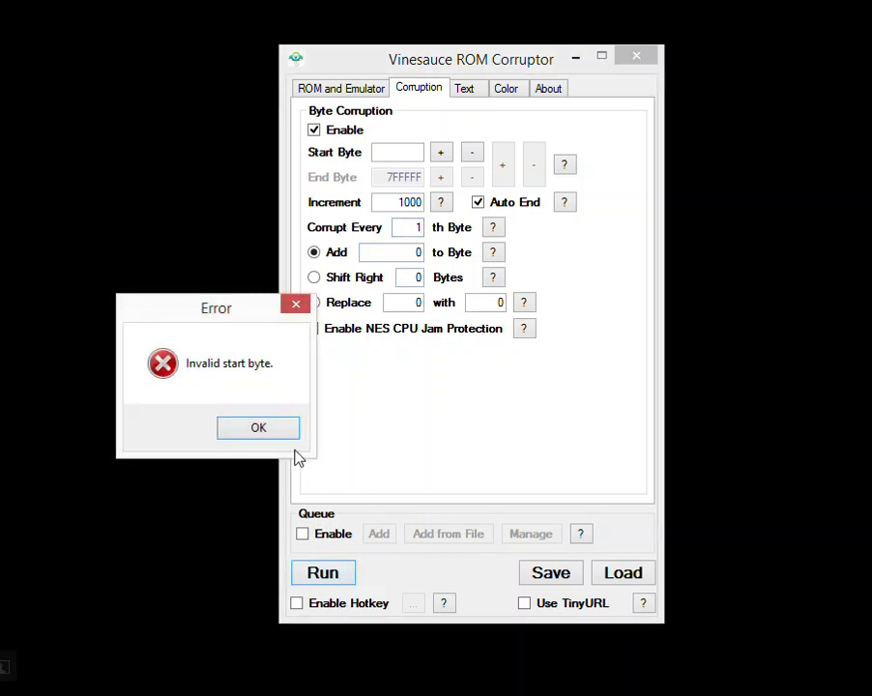
click(280, 429)
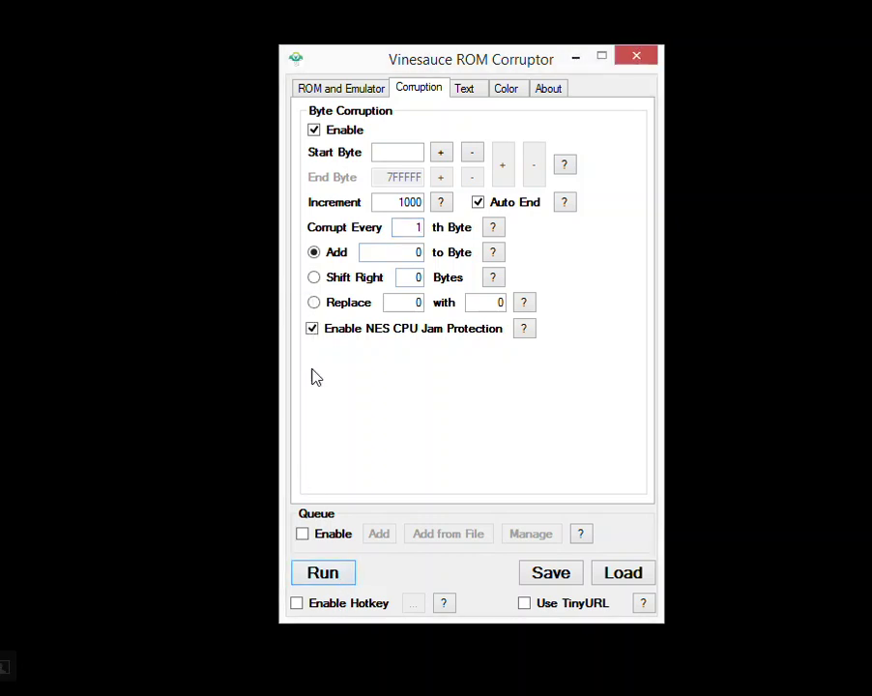
click(416, 151)
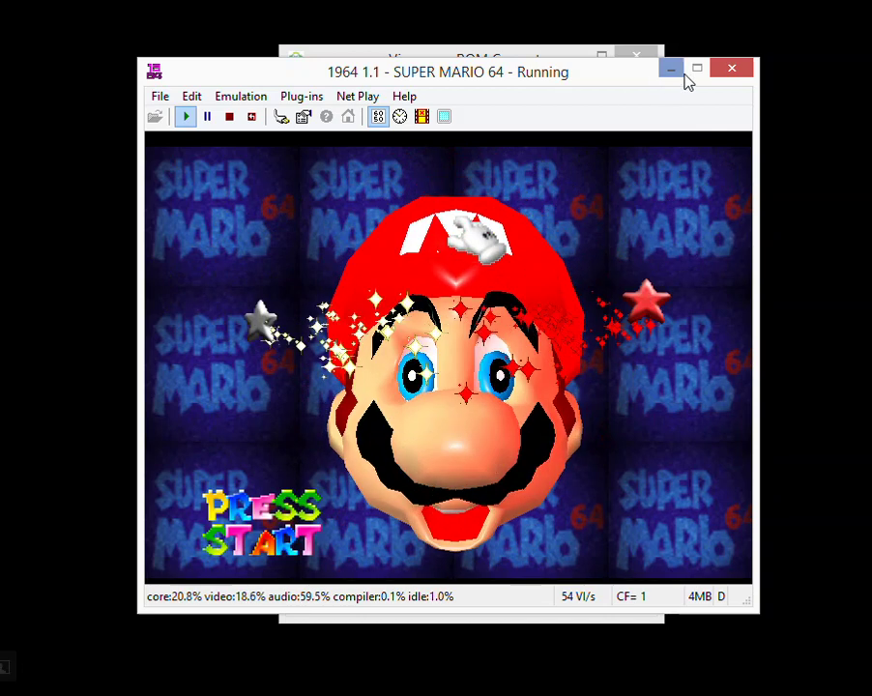
Close the 1964 emulator, then clear the Add-to-byte amount and enter 1.
click(725, 70)
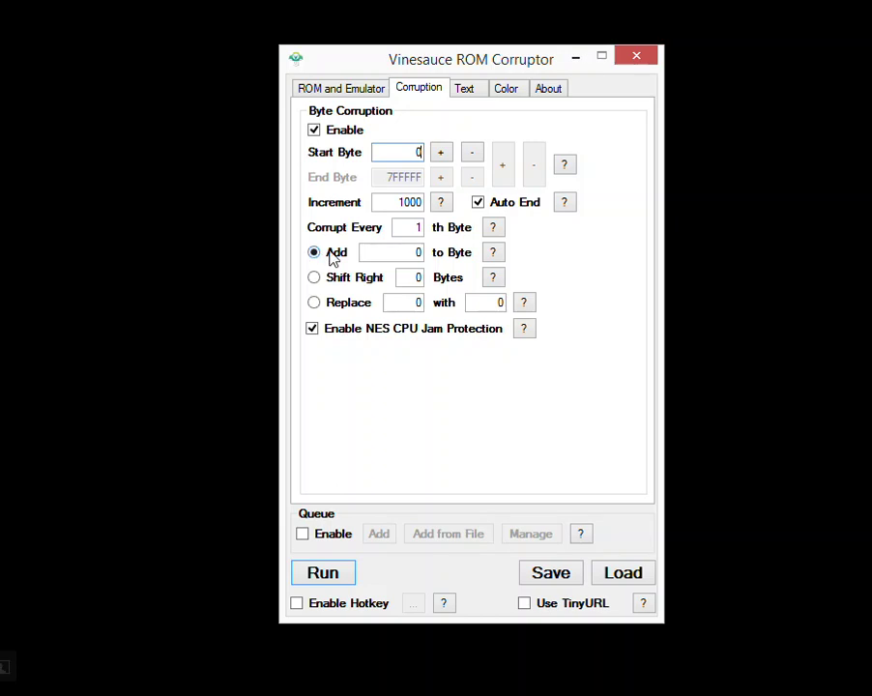
click(405, 253)
key(BackSpace)
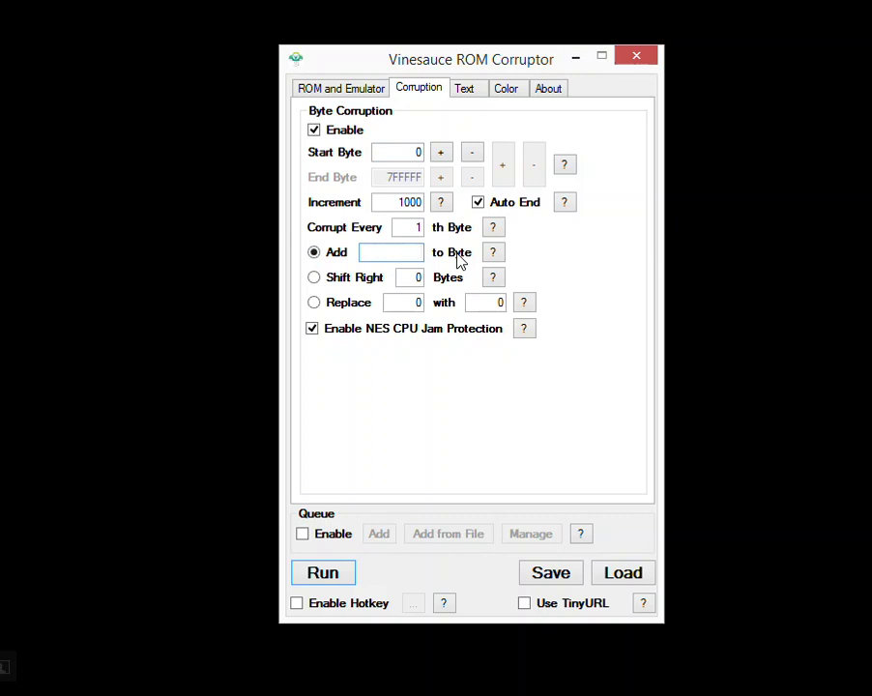
text(1)
Try Shift Right mode, then set both the Add amount and Shift Right count to 0.
click(314, 278)
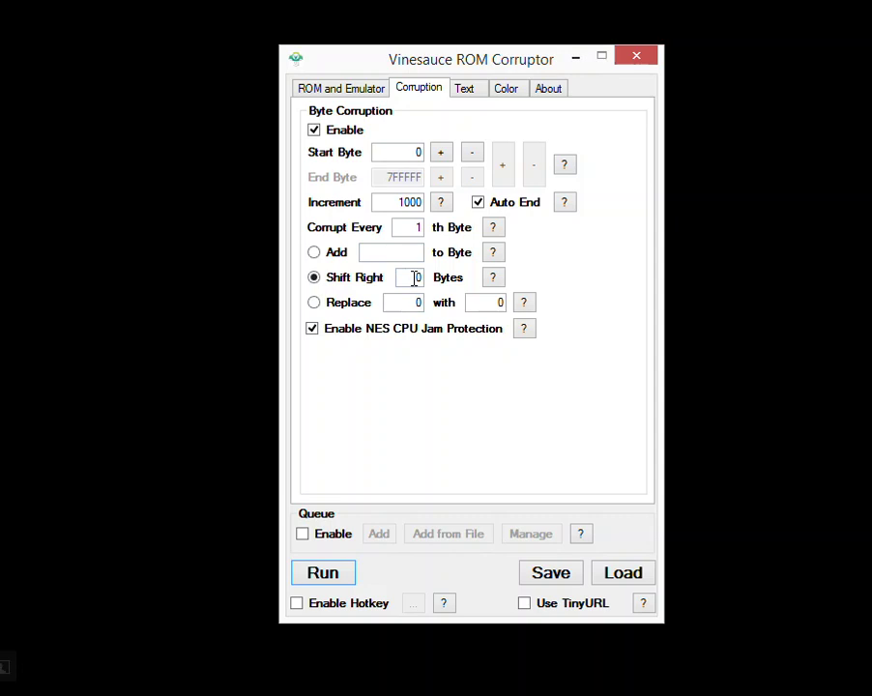
click(413, 253)
text(0)
double_click(409, 278)
text(1)
double_click(415, 304)
click(420, 278)
text(0)
Switch to Replace mode, replacing byte value 3 with 9.
click(313, 304)
double_click(392, 303)
text(3)
double_click(501, 304)
double_click(410, 302)
double_click(482, 302)
text(9)
Run the corruption, launch Super Mario 64 in 1964 to Press Start, then close the emulator.
click(334, 571)
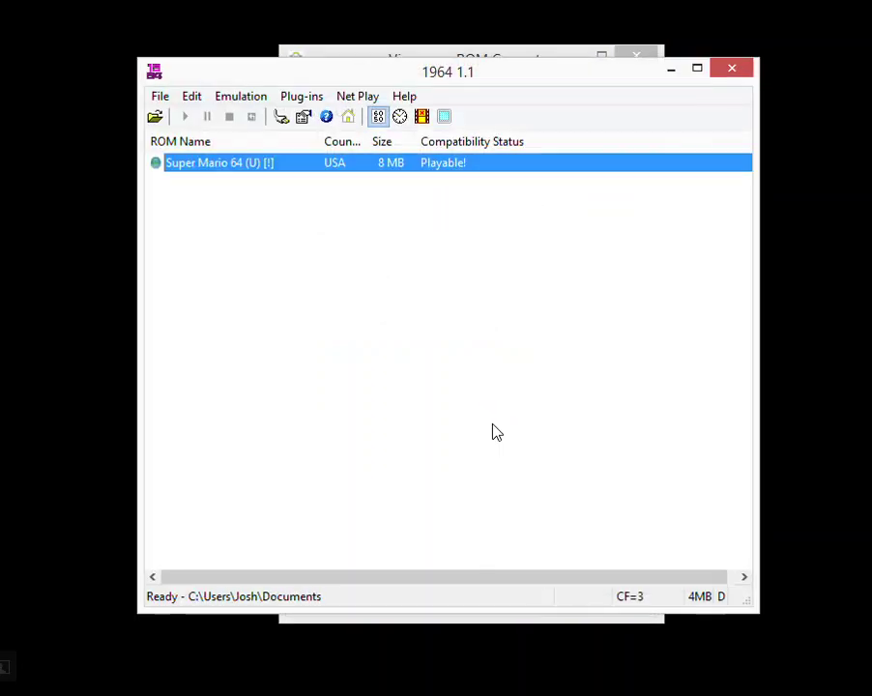
double_click(429, 166)
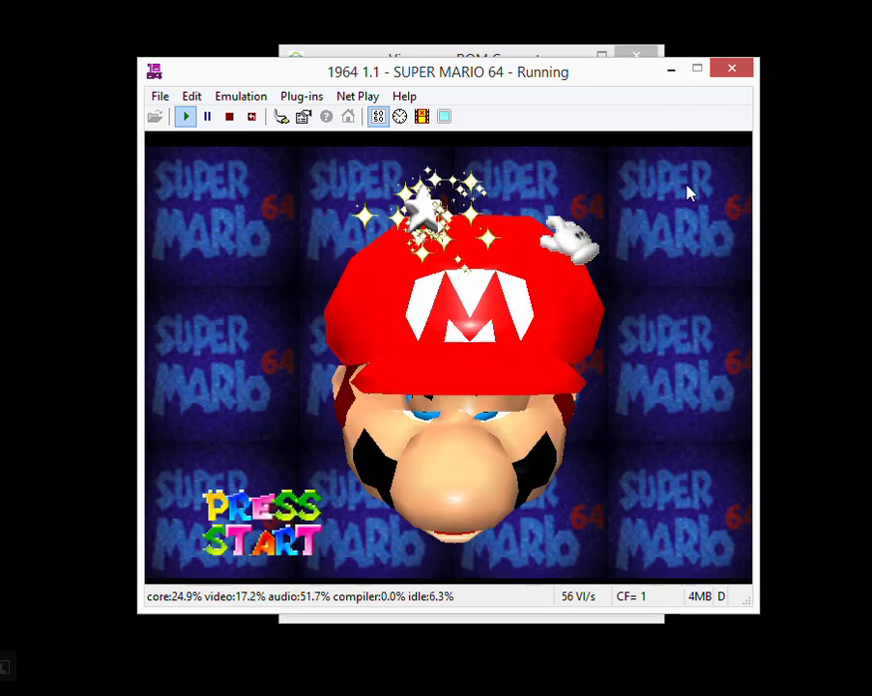
click(734, 71)
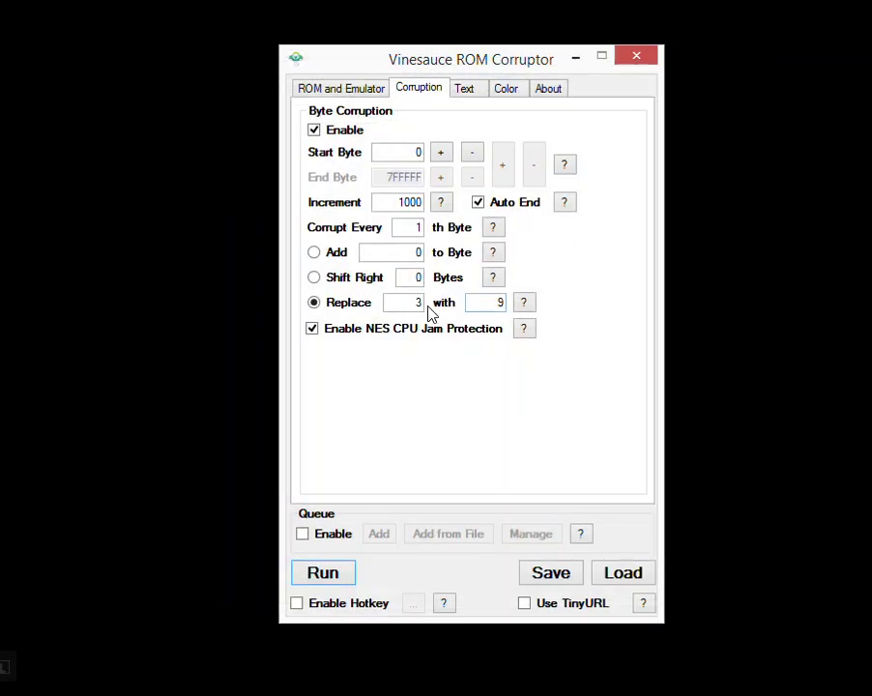
Toggle the Text tab's Enable box on and off, then return to the Corruption settings.
click(471, 90)
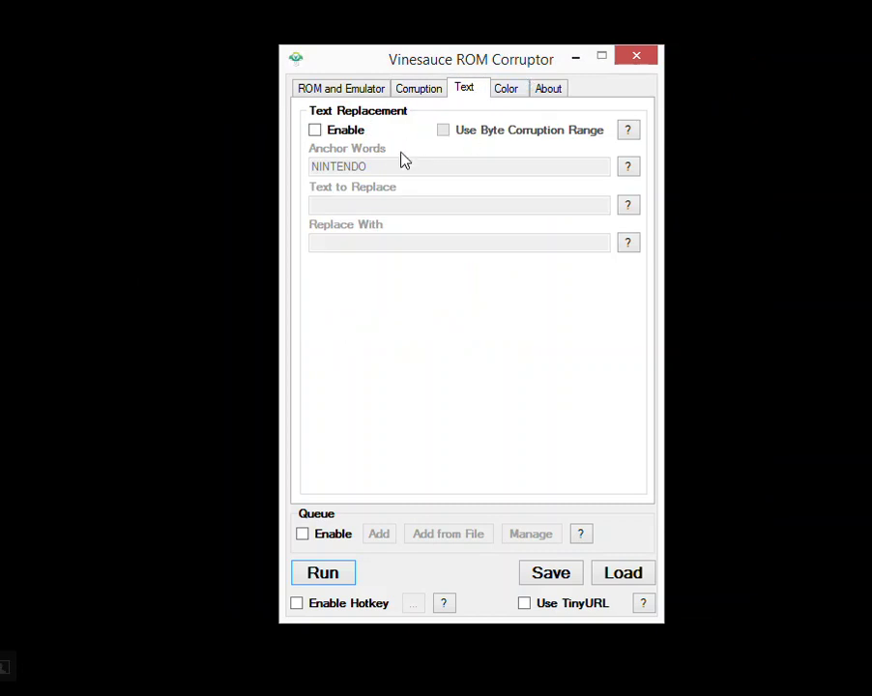
click(319, 135)
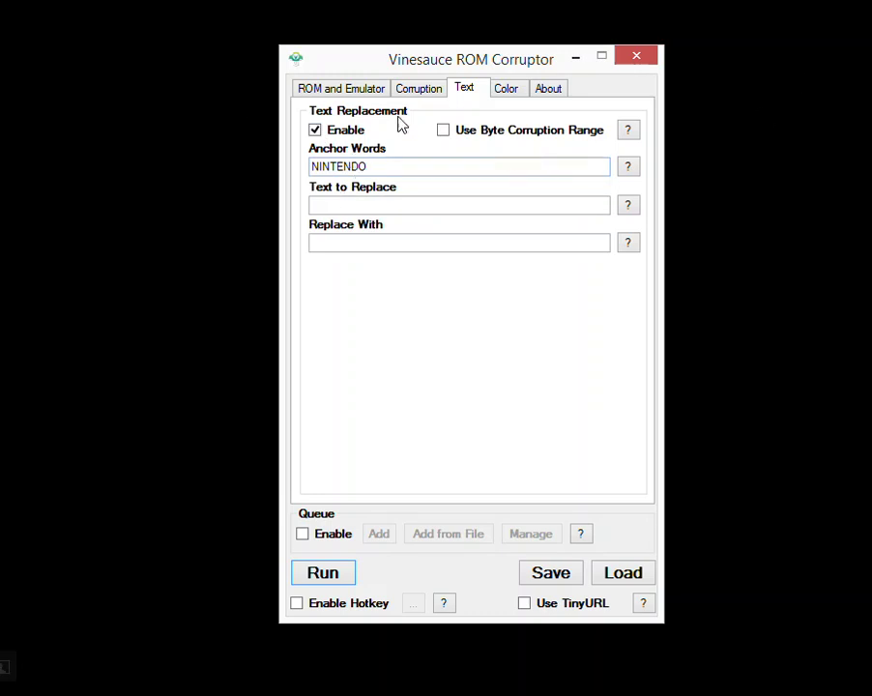
click(322, 133)
click(322, 134)
click(322, 133)
click(322, 133)
click(422, 92)
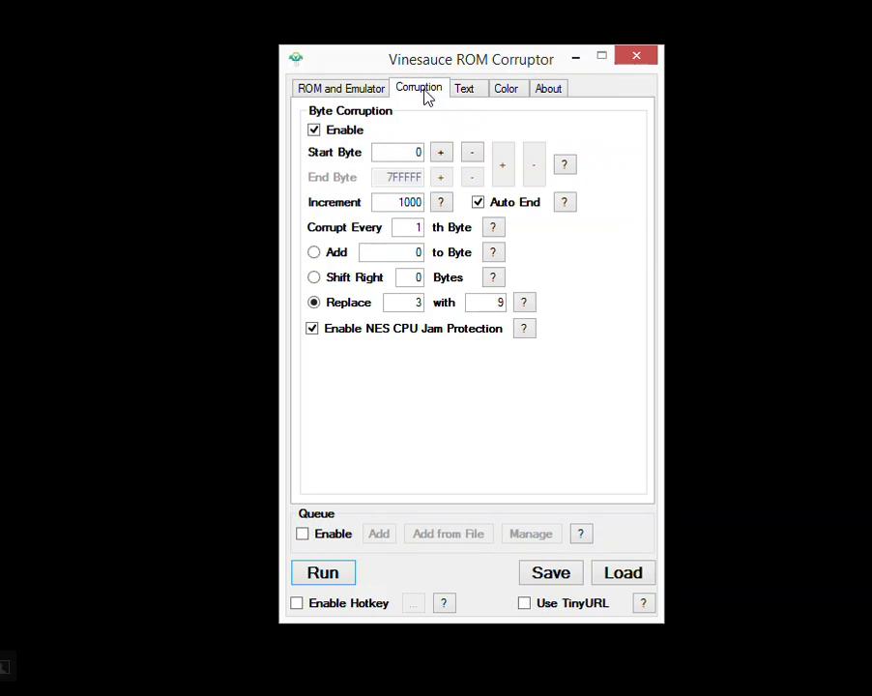
Enable then disable colour replacement on the Color tab, then view the About page for version 1.2.2.
click(521, 94)
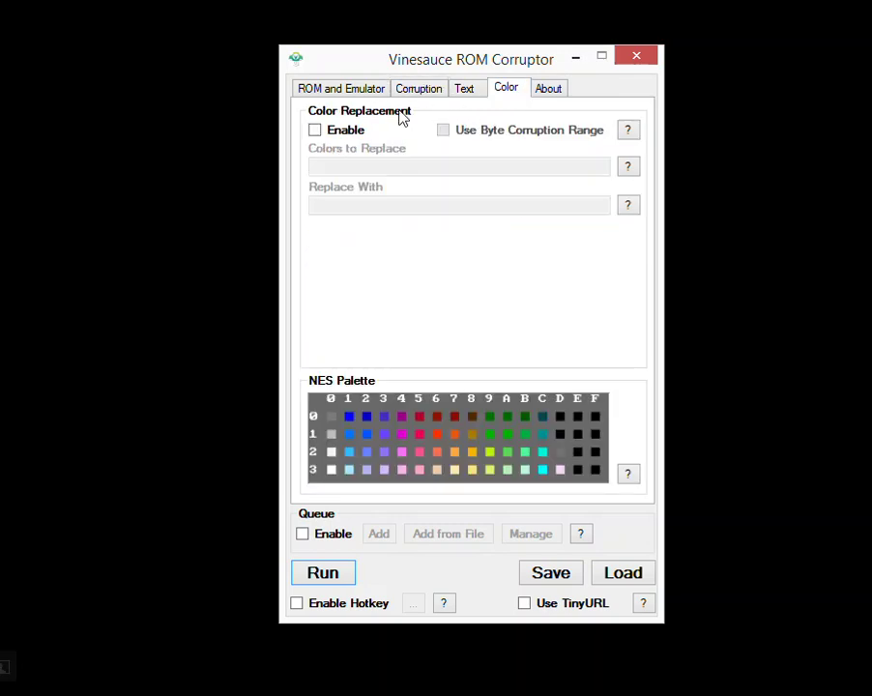
click(316, 130)
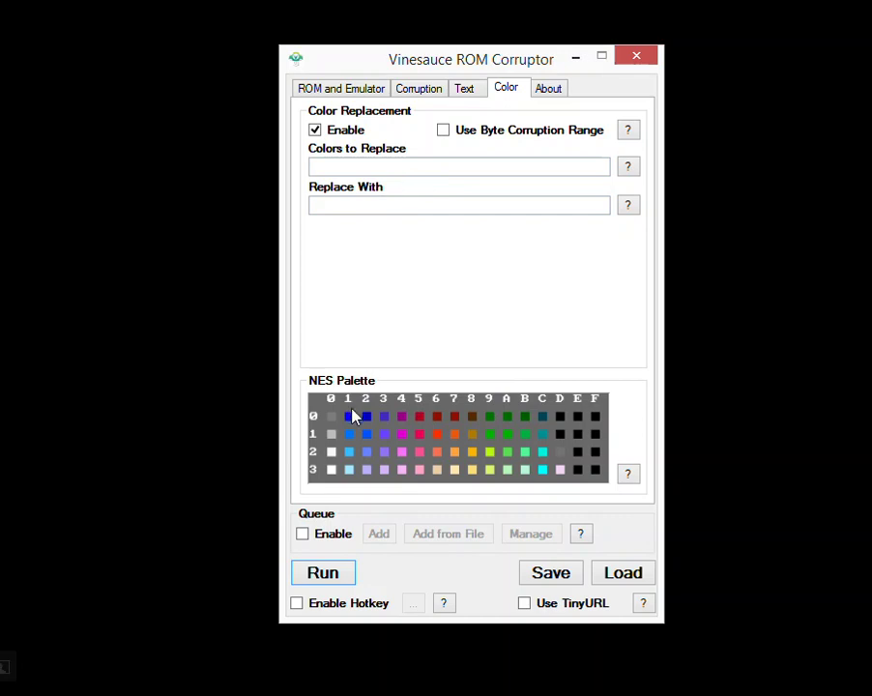
click(329, 133)
click(546, 90)
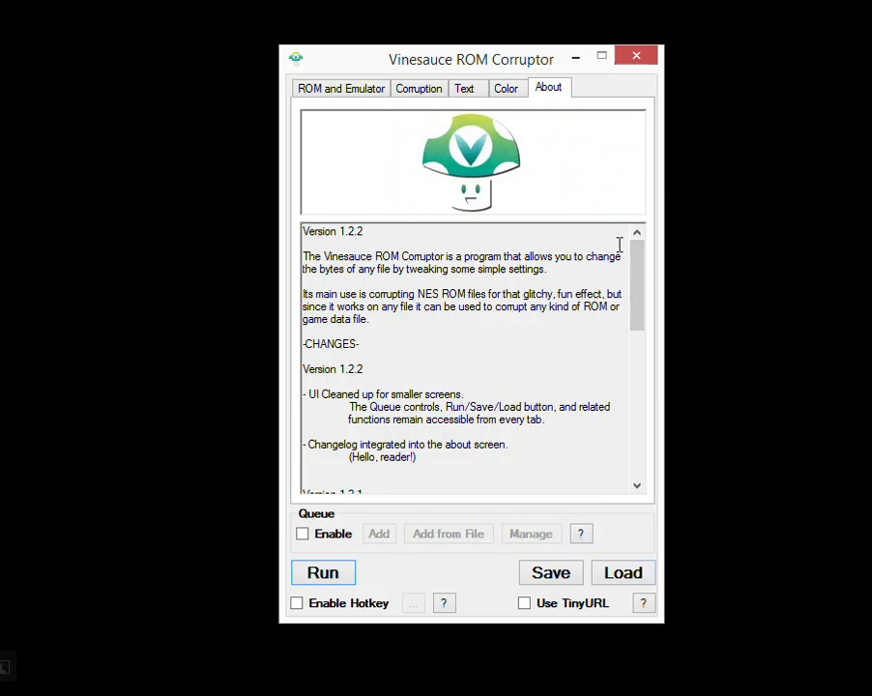
mouse_move(636, 298)
mouse_down()
mouse_move(616, 401)
mouse_move(636, 469)
mouse_move(648, 255)
mouse_move(661, 341)
mouse_move(663, 288)
mouse_move(649, 362)
mouse_move(645, 290)
mouse_up()
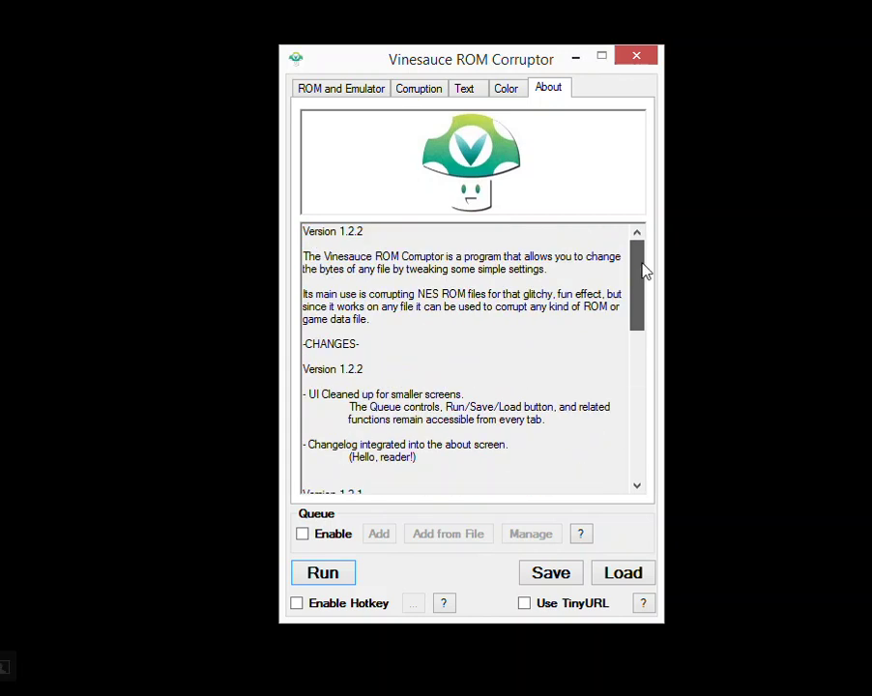
drag(646, 276, 631, 234)
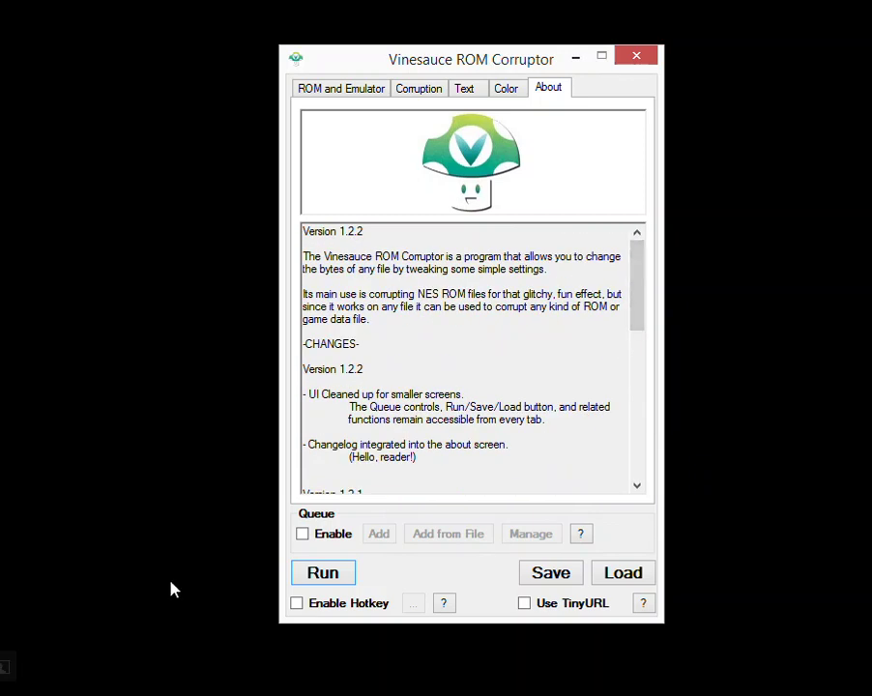